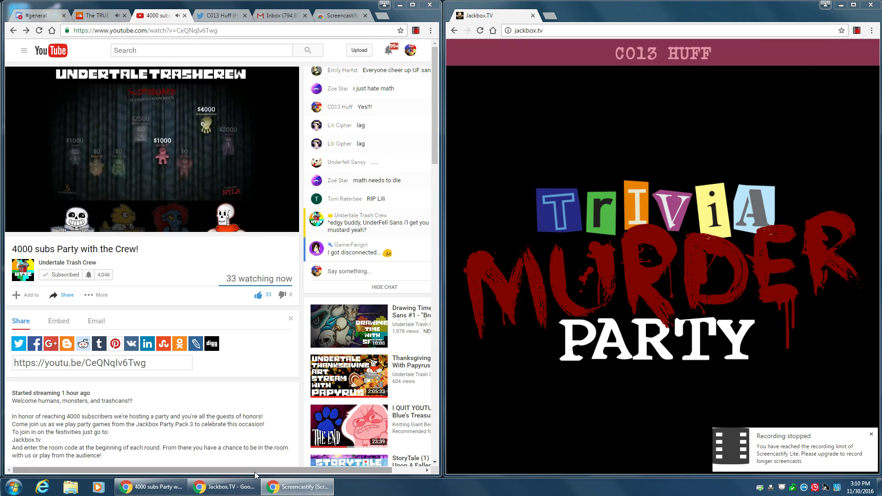
mouse_move(259, 470)
mouse_down()
mouse_move(285, 471)
mouse_move(250, 470)
mouse_up()
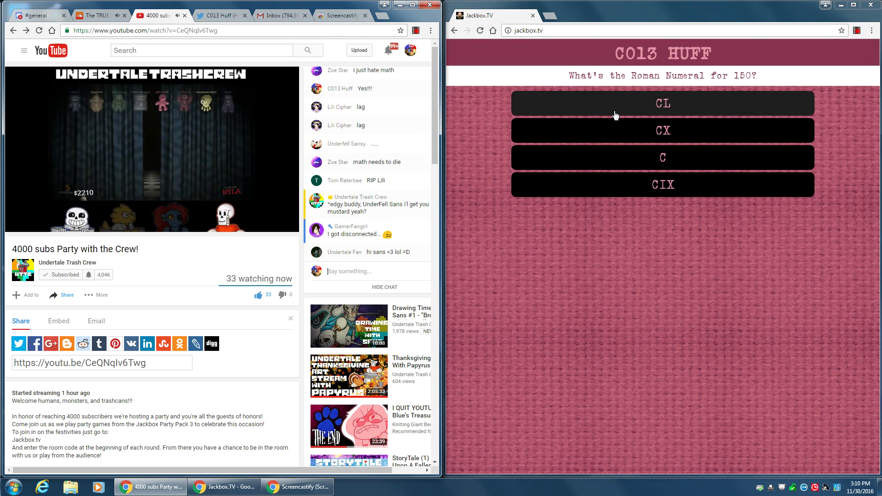
Answer CIX to the question asking for the Roman numeral for 150.
click(638, 196)
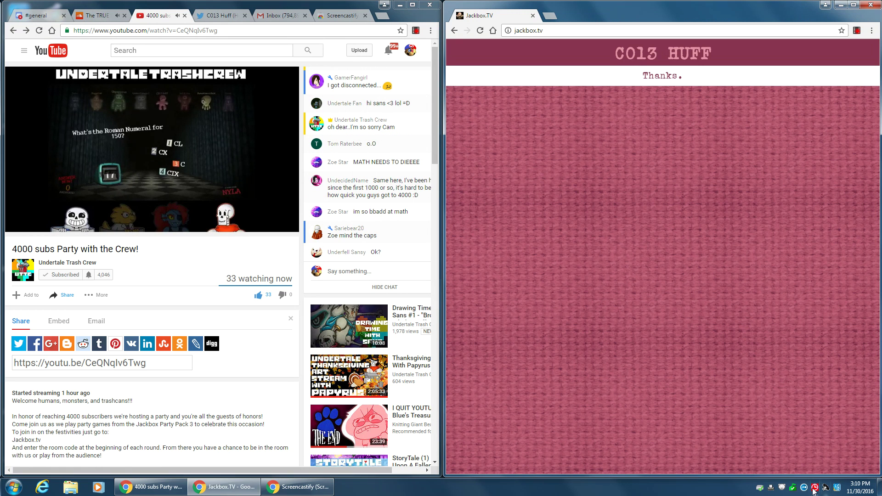
click(724, 367)
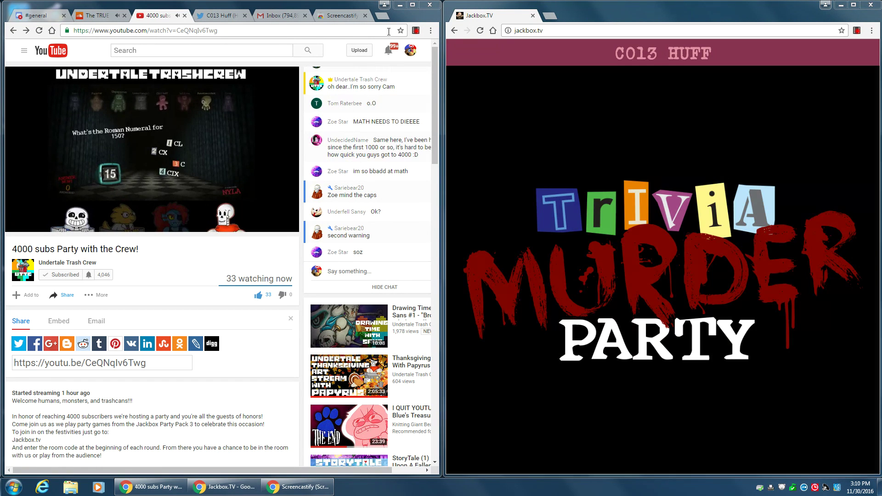
click(266, 15)
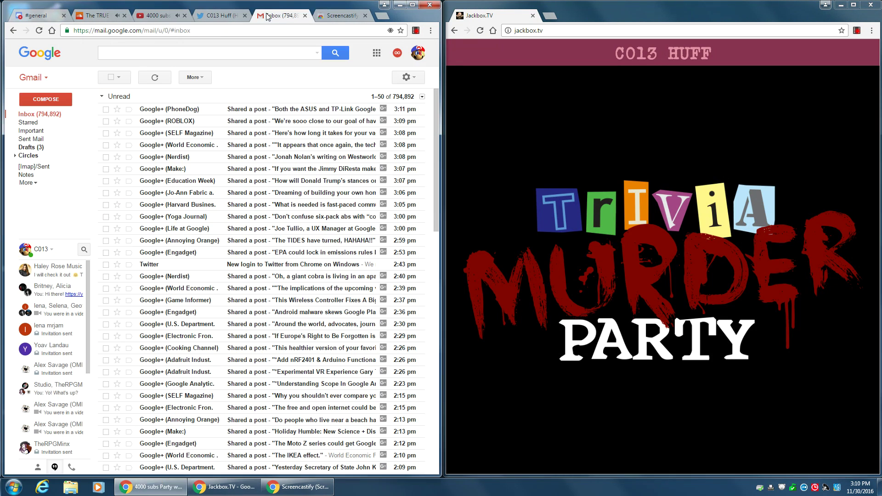
click(150, 17)
click(98, 15)
click(82, 68)
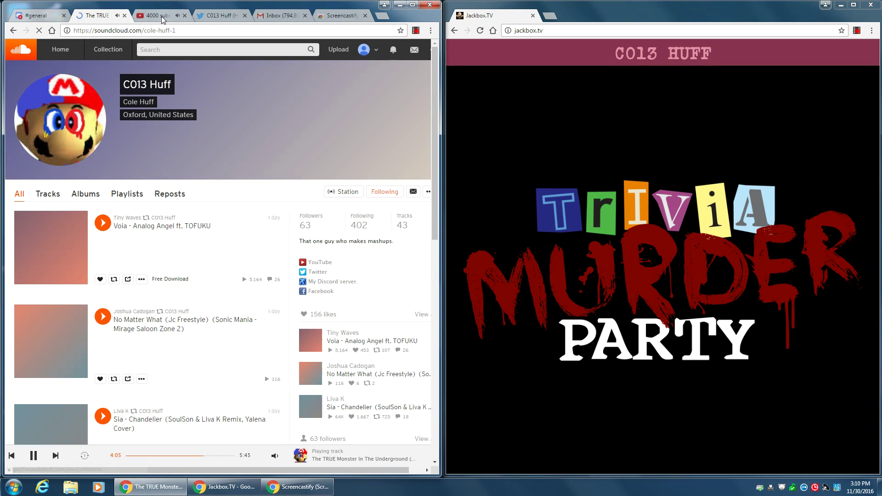
click(48, 193)
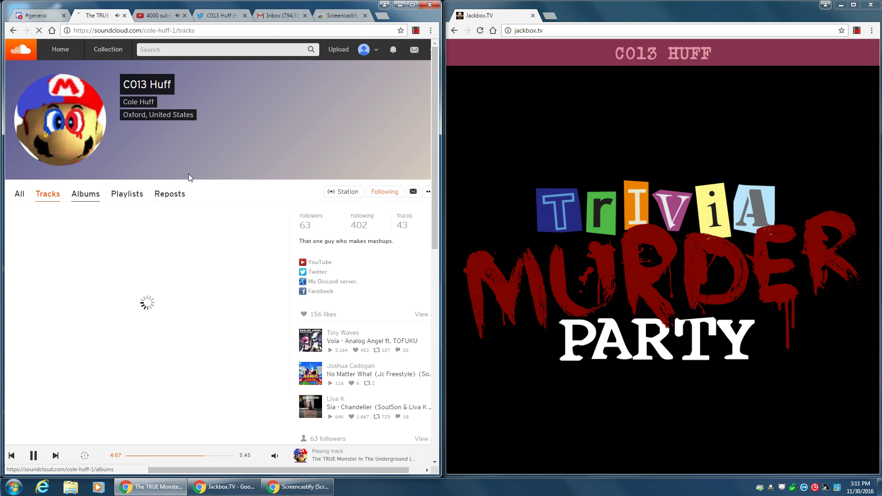
scroll(432, 138, down, 5)
scroll(432, 170, down, 3)
scroll(432, 173, down, 3)
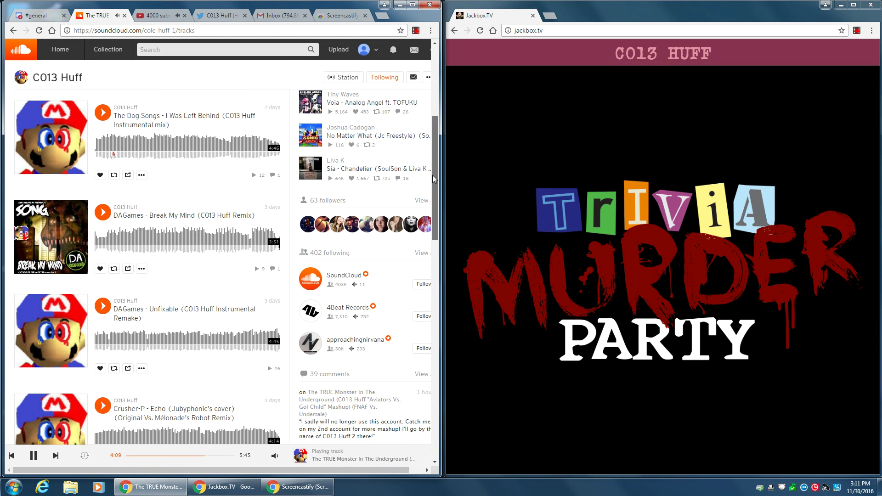
click(152, 15)
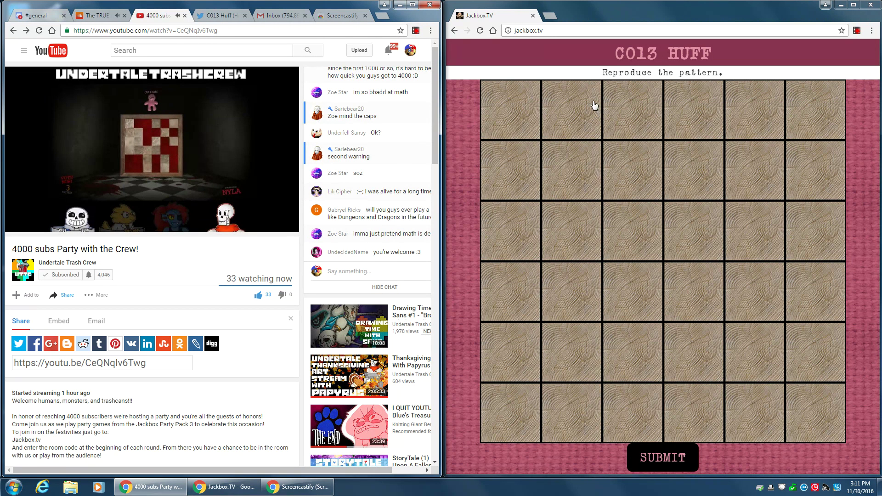
Mark the remembered red squares in rows 1–3: R1C2, R1C3, R1C5, R2C3, R2C4, R2C6, R3C3, R3C5.
click(582, 107)
click(627, 161)
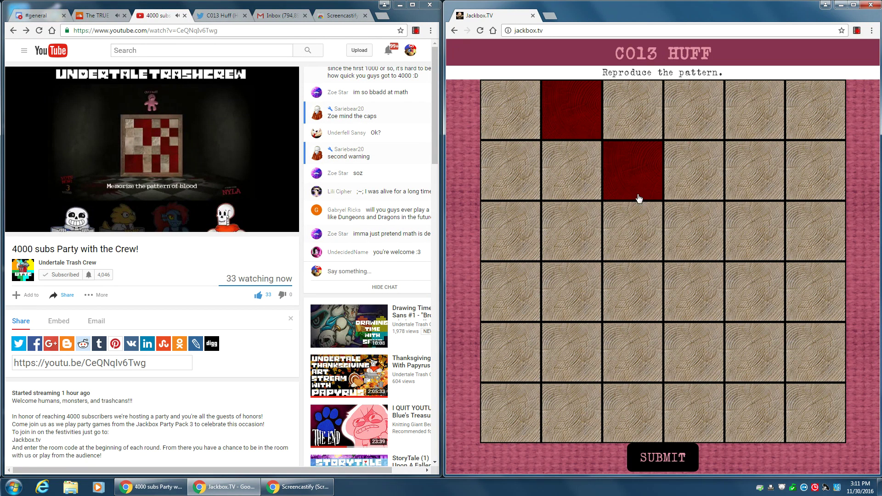
click(641, 222)
click(688, 177)
click(620, 110)
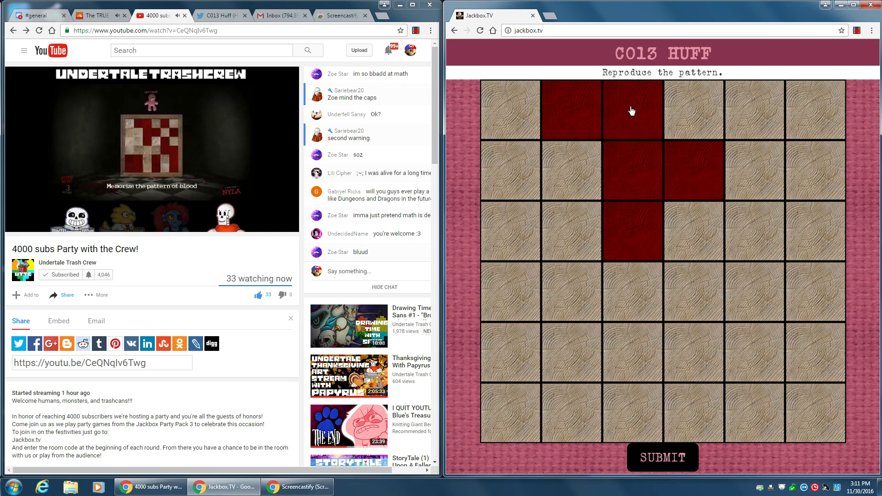
click(750, 104)
click(831, 174)
click(755, 231)
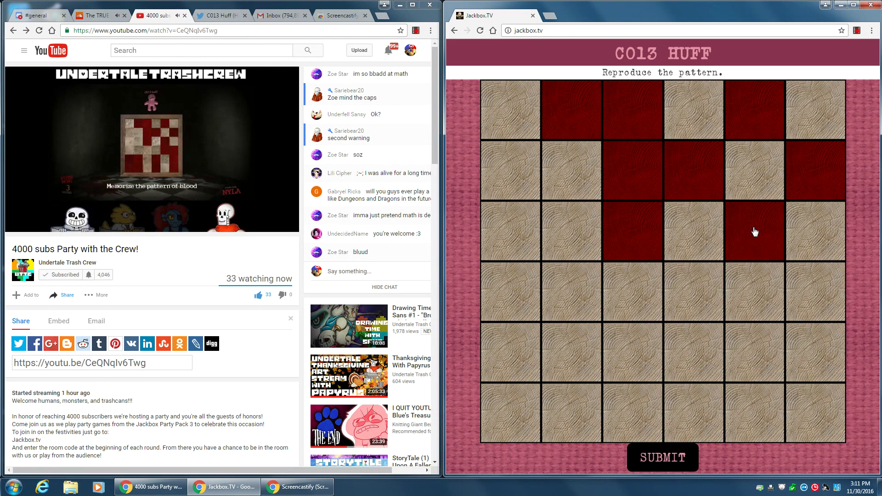
Mark the red squares in rows 4–6 (R4C5, R4C6, R5C6, R6C6, R6C4, R5C4, R5C2, R5C1, R6C1, R6C2) and submit.
click(763, 307)
click(808, 303)
click(810, 343)
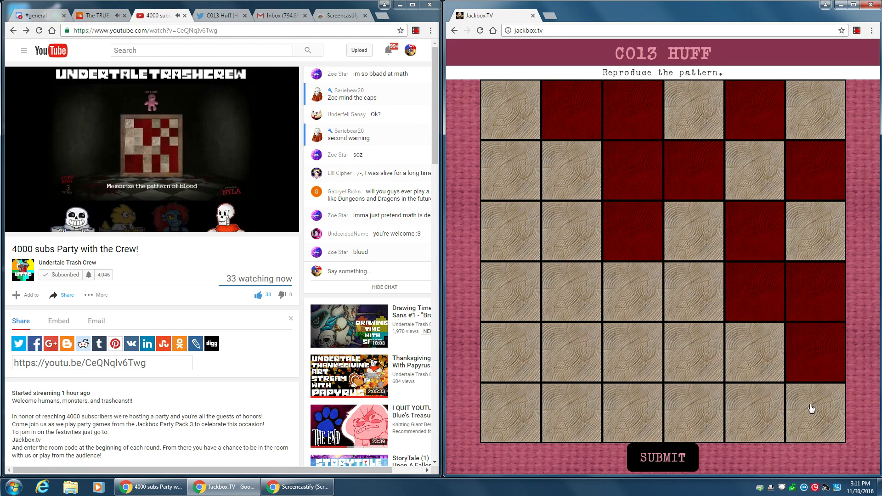
click(811, 409)
click(703, 421)
click(687, 373)
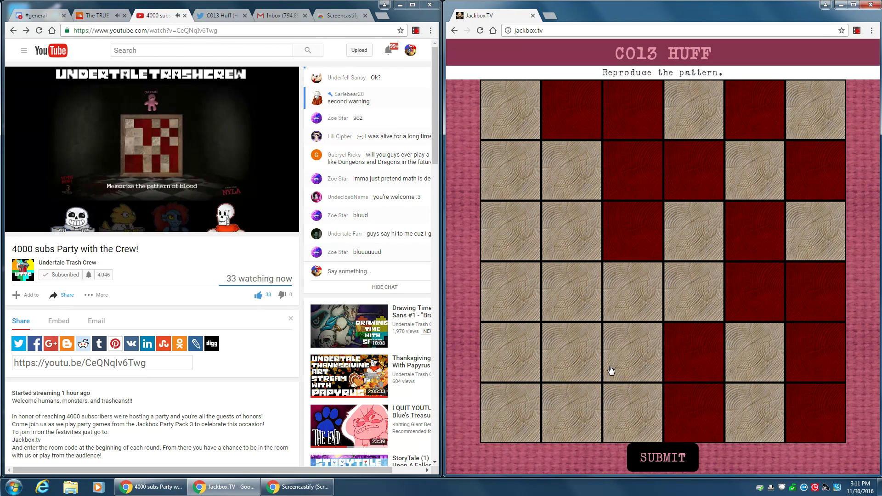
click(576, 352)
click(527, 360)
click(525, 404)
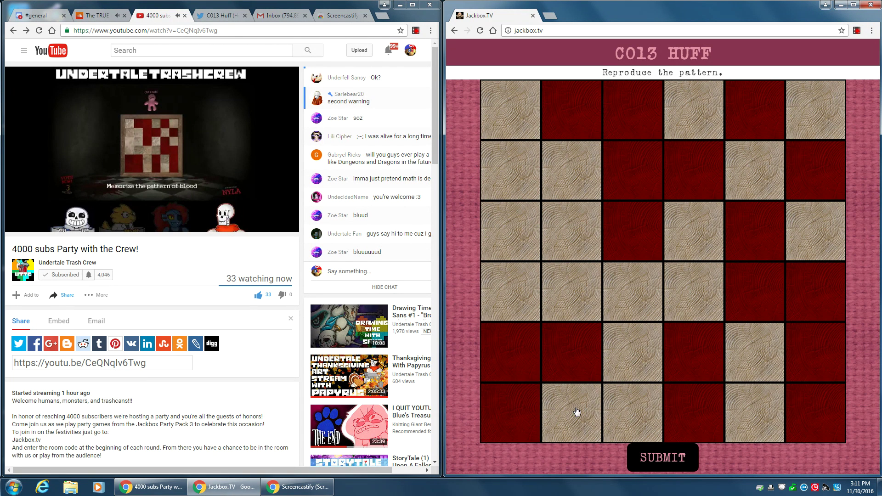
click(577, 412)
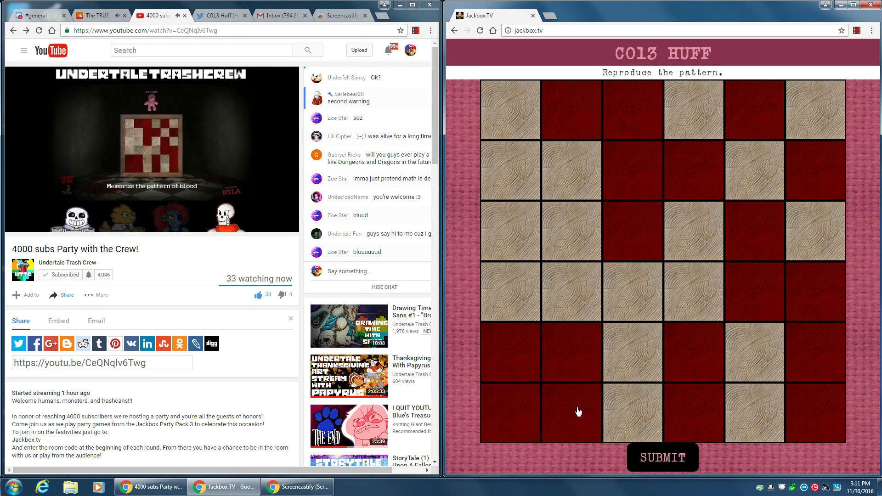
click(678, 463)
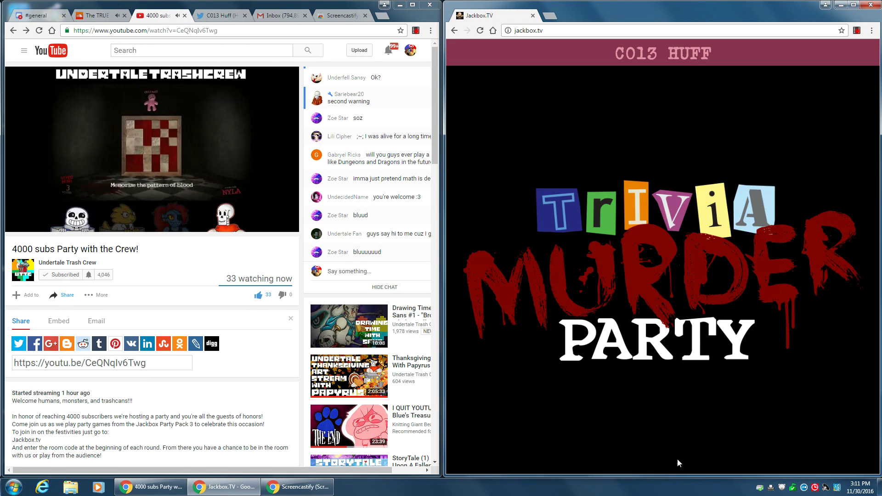
Post 'I think I got it right.' in the live chat and abandon a follow-up draft.
click(372, 269)
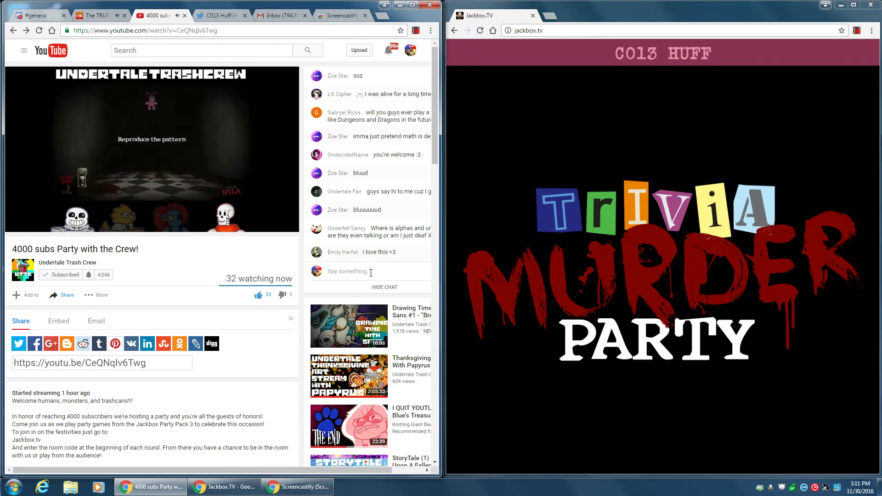
text(I think I )
text(got it right)
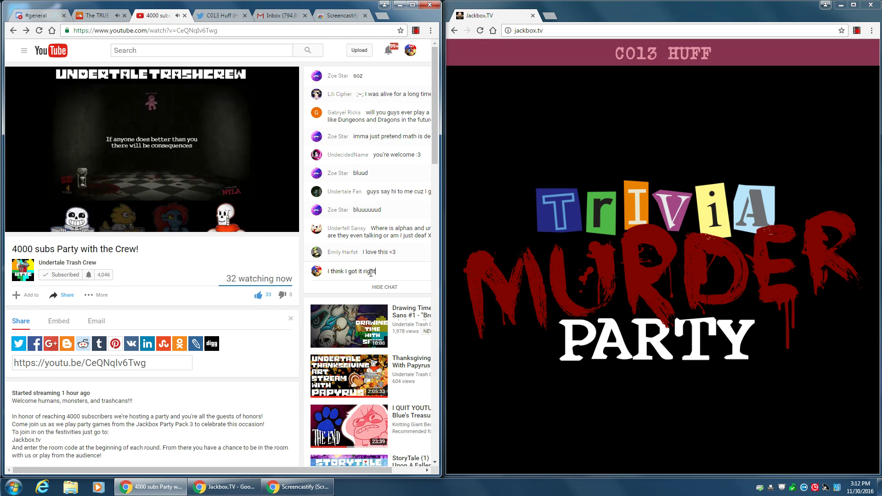
text(.)
key(Return)
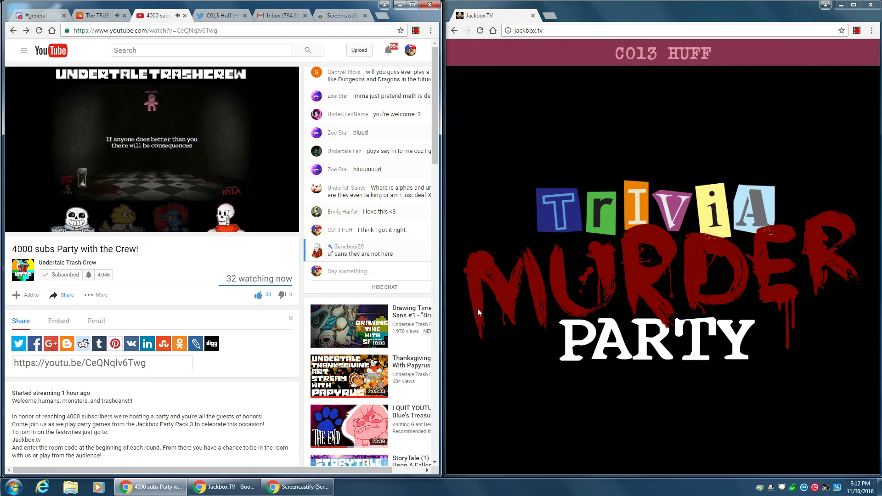
text(Th)
text(ey had)
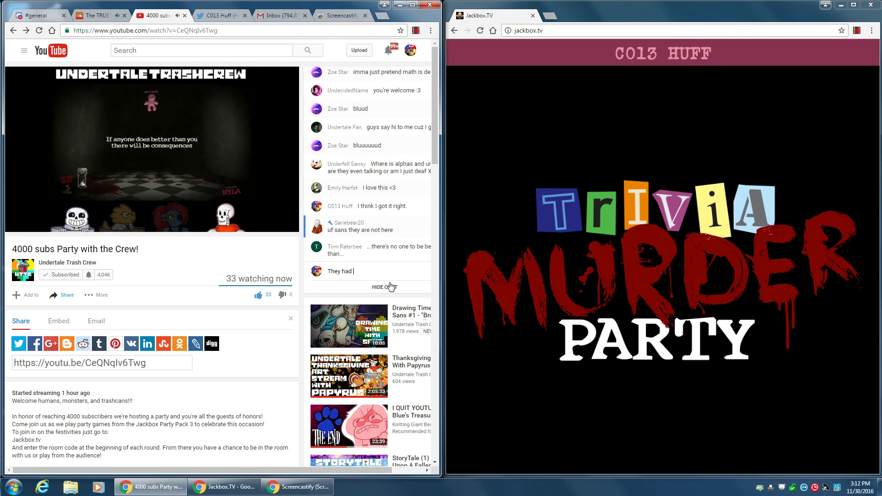
text(o)
text(ther things)
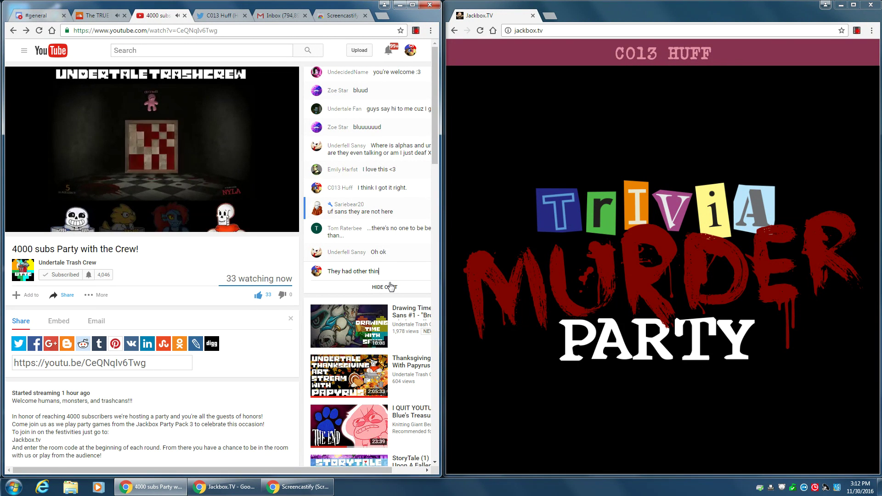
key(BackSpace)
key(BackSpace)
key(BackSpace)
click(503, 197)
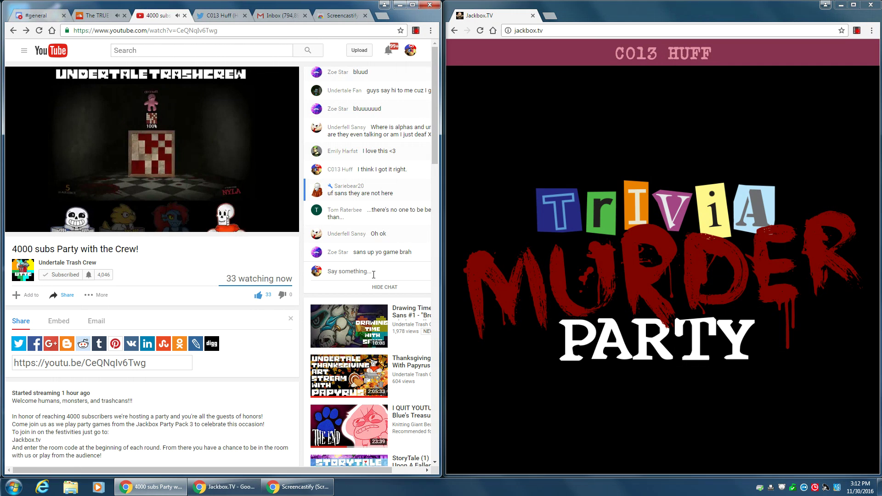
Post 'Sorry, but I got it exactly right' with 'exactly' spell-corrected, then move to SoundCloud.
click(370, 271)
text(Sorry, but I got i)
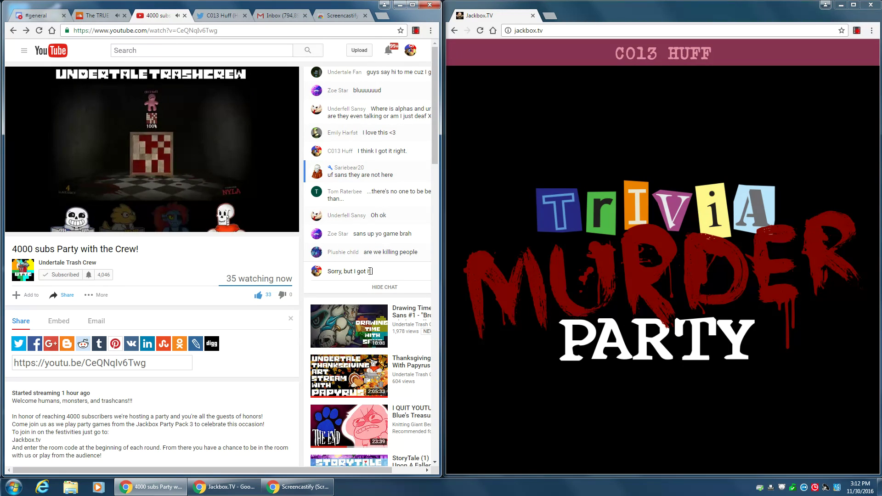
text(rea)
key(BackSpace)
key(BackSpace)
key(BackSpace)
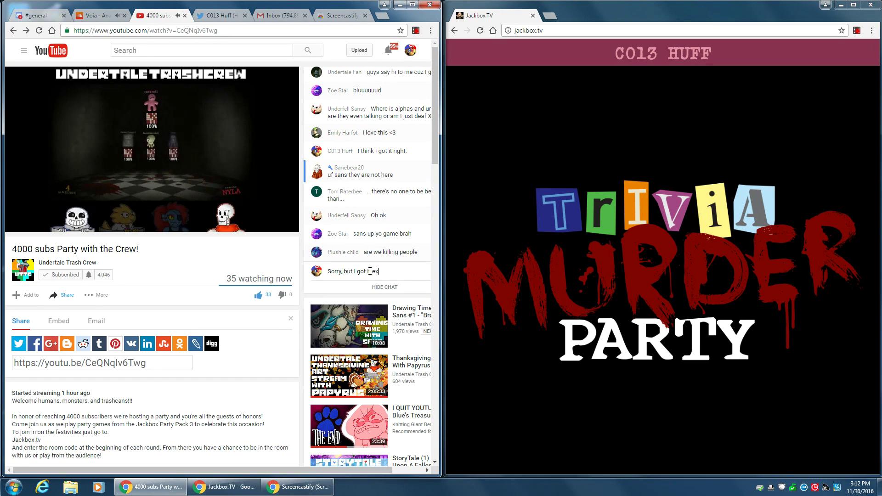
text(excatly)
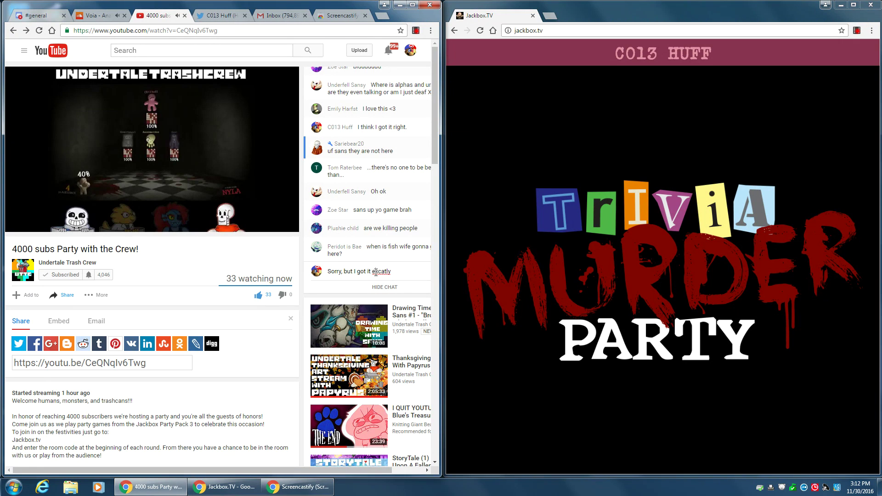
right_click(380, 272)
click(386, 280)
text(right)
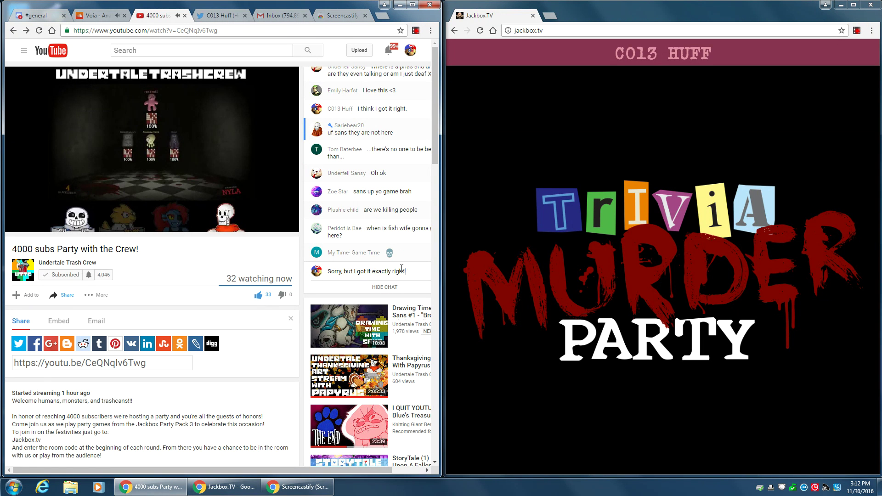
key(Return)
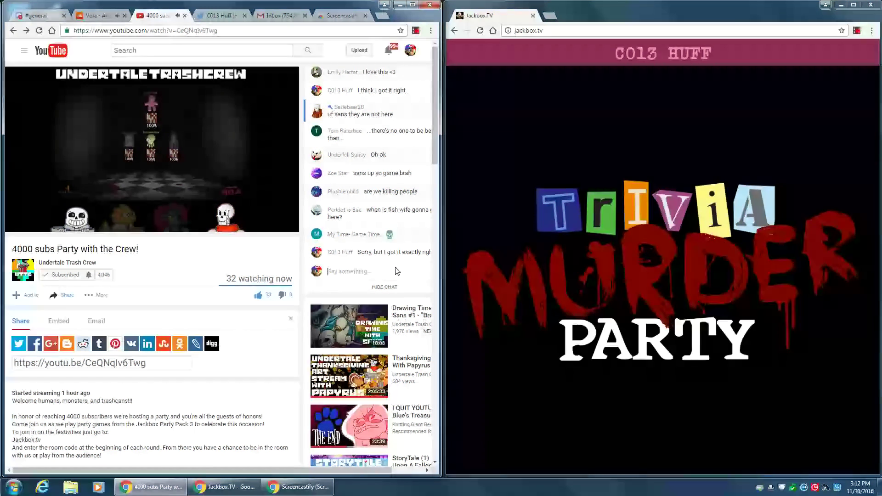
click(38, 16)
click(99, 15)
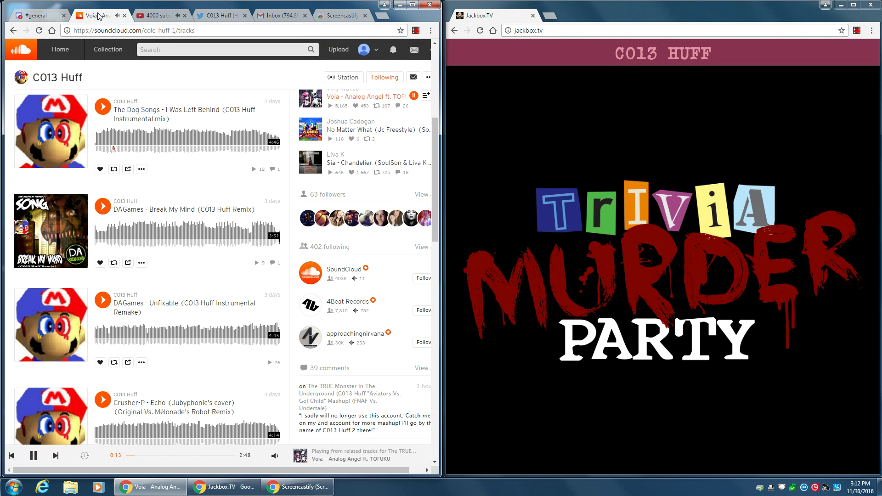
Play The Dog Songs on SoundCloud, return to the stream, and answer 3 for Nighthawks.
click(103, 108)
click(159, 15)
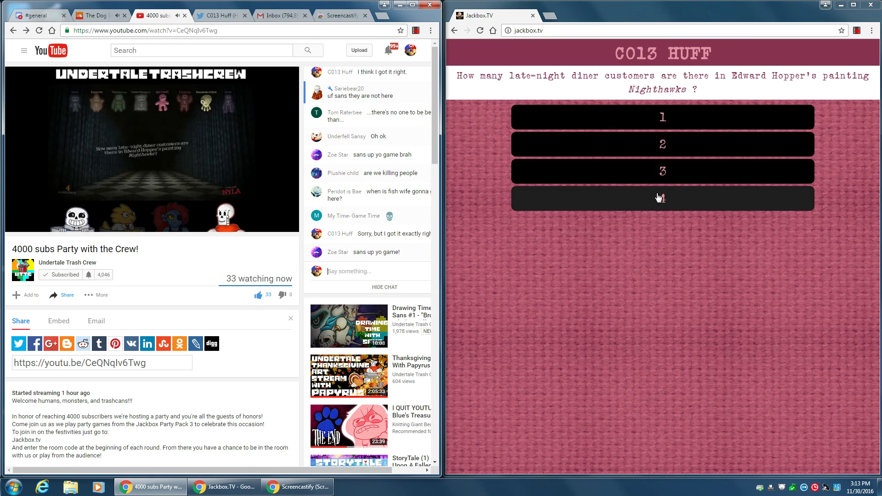
click(648, 171)
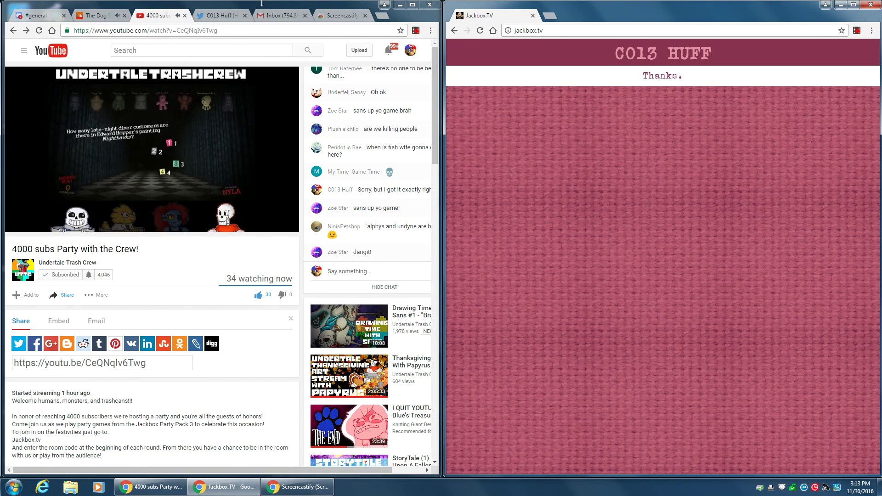
click(281, 15)
click(157, 15)
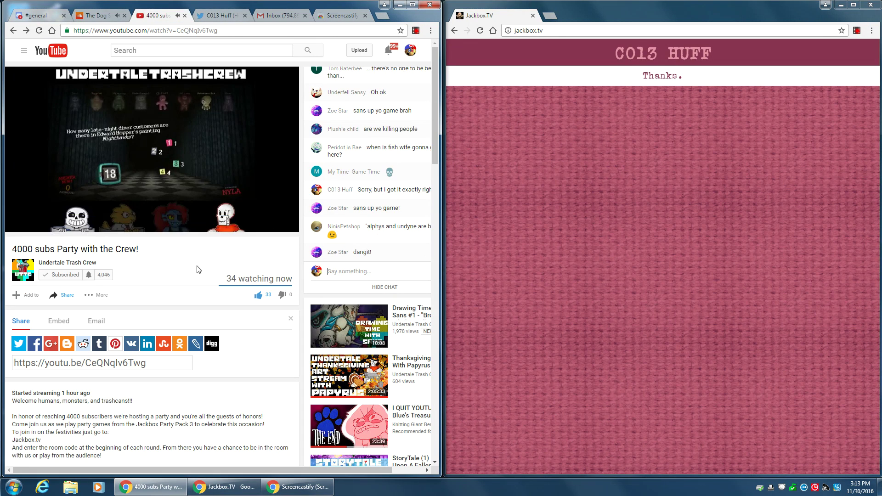
click(99, 15)
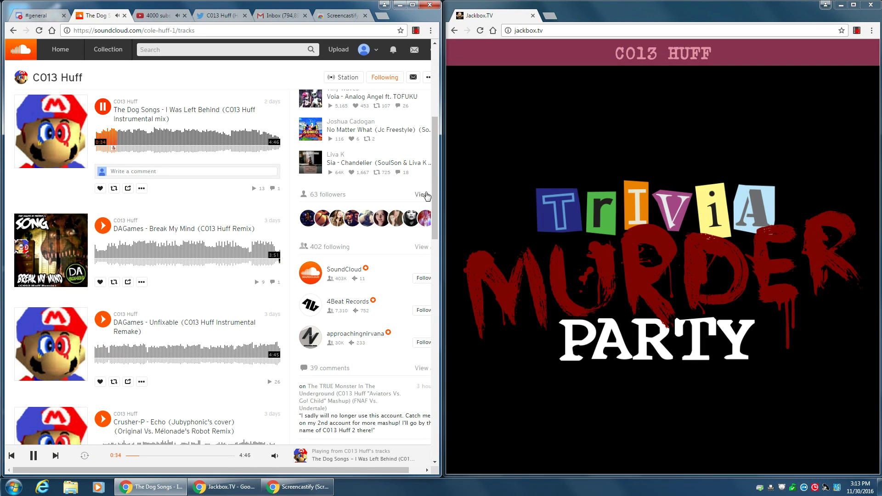
drag(436, 177, 436, 277)
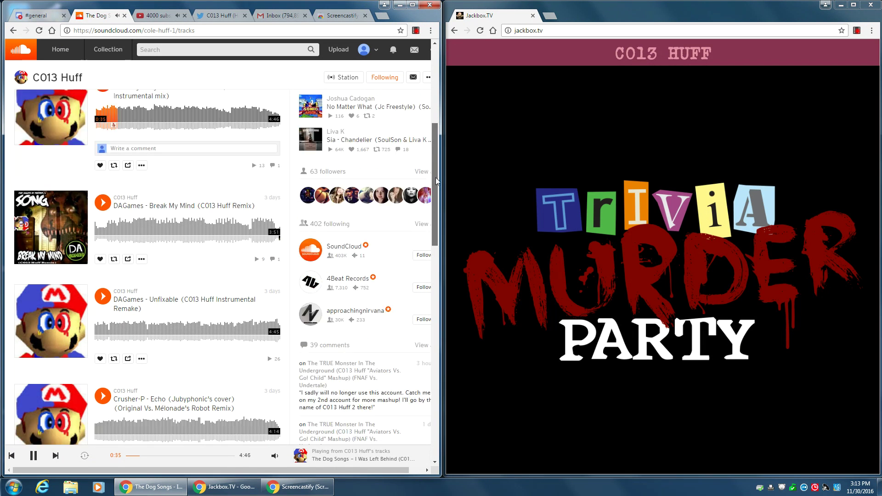
click(160, 15)
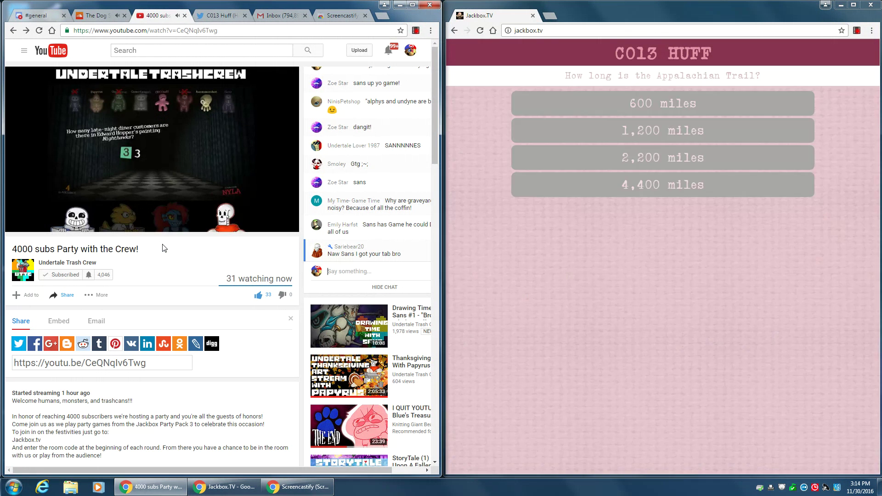
text(What?! T)
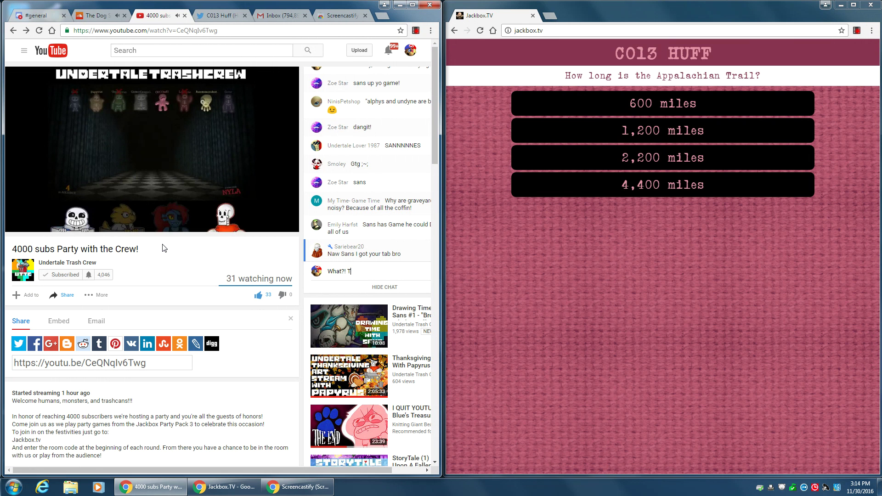
Discard the chat draft and answer 1,200 miles for the Appalachian Trail's length.
key(BackSpace)
text(ho)
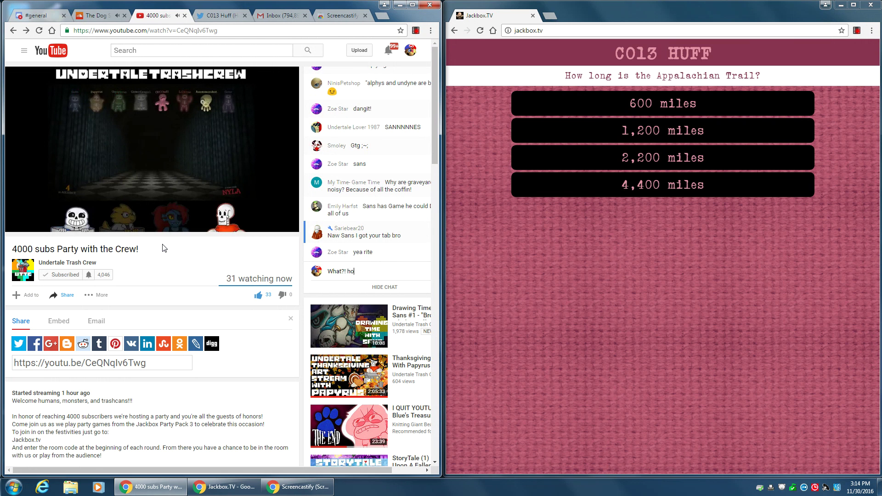
key(BackSpace)
key(BackSpace)
text(Ho)
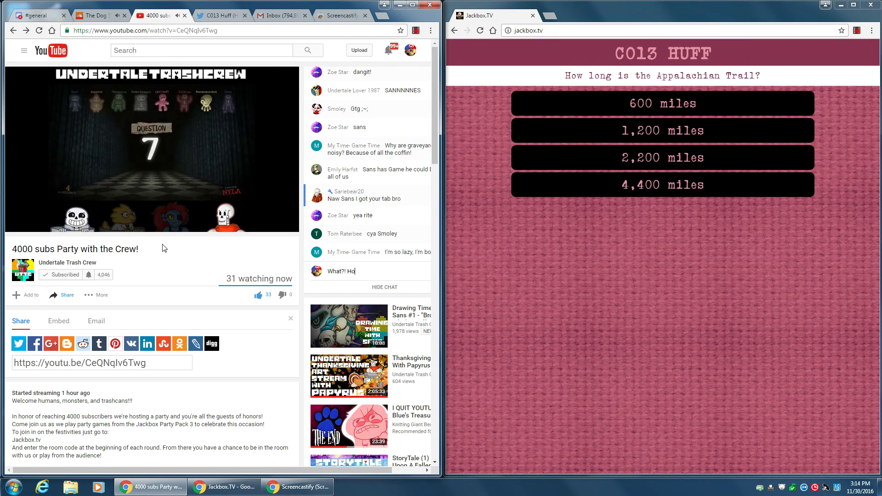
text(w did I g)
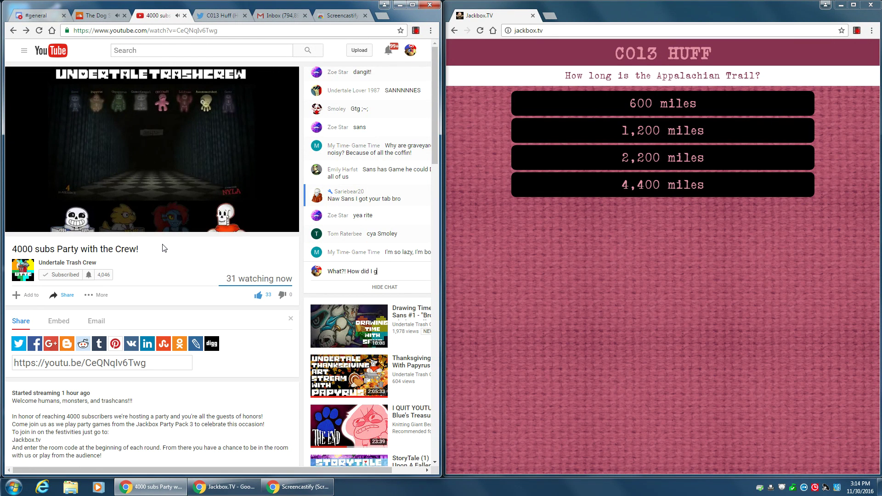
text(et)
key(Return)
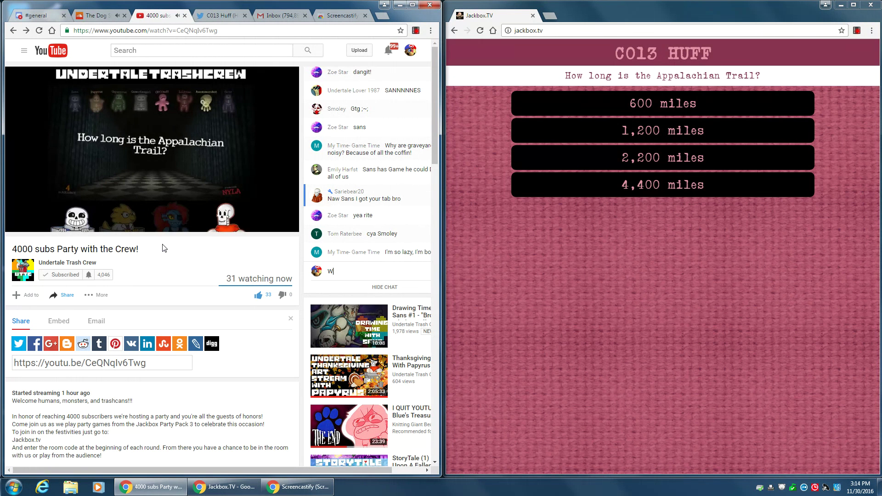
click(576, 130)
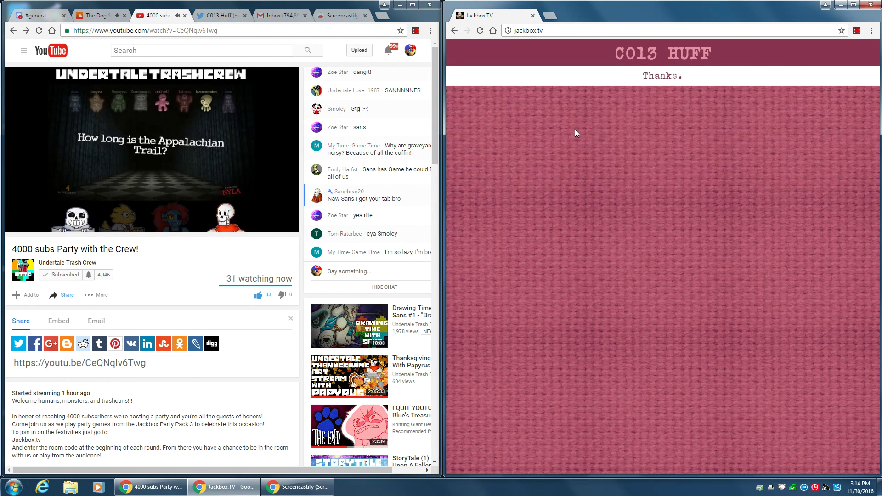
click(275, 15)
click(153, 15)
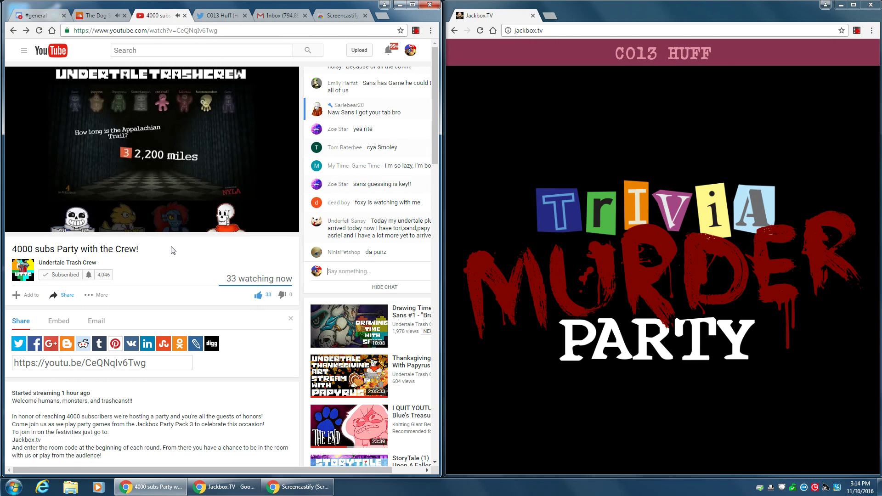
drag(288, 471, 314, 471)
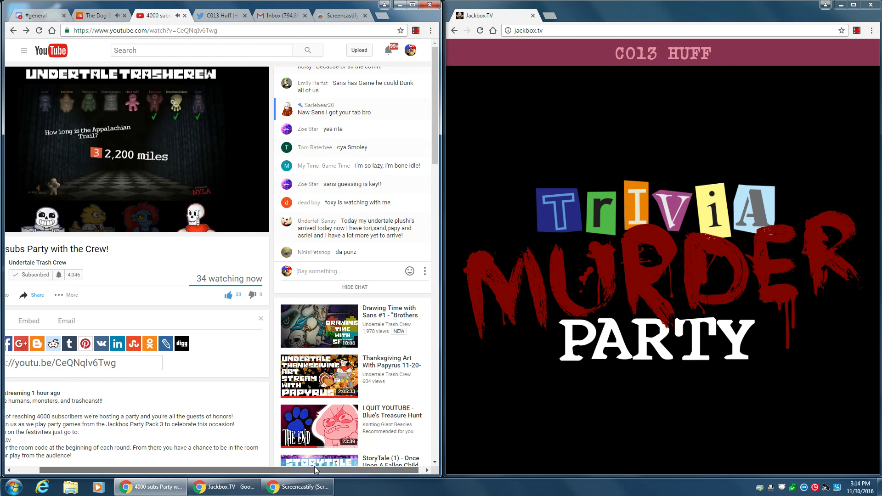
scroll(429, 255, up, 3)
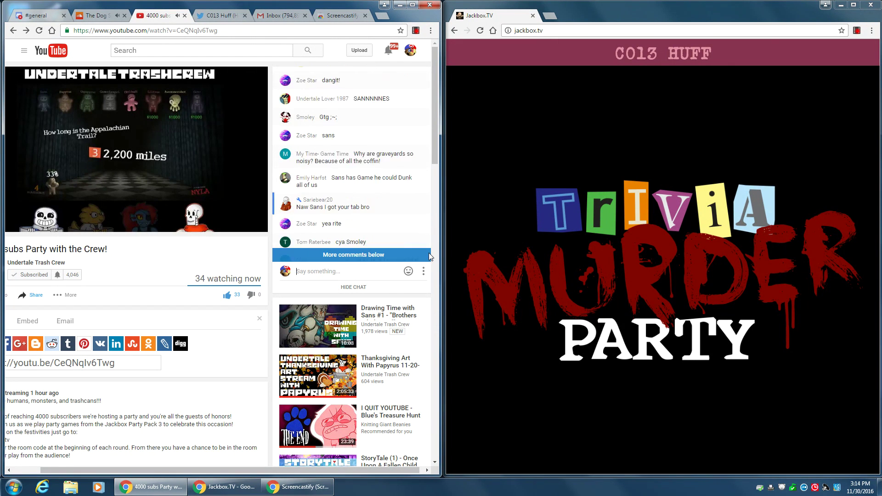
scroll(429, 253, down, 4)
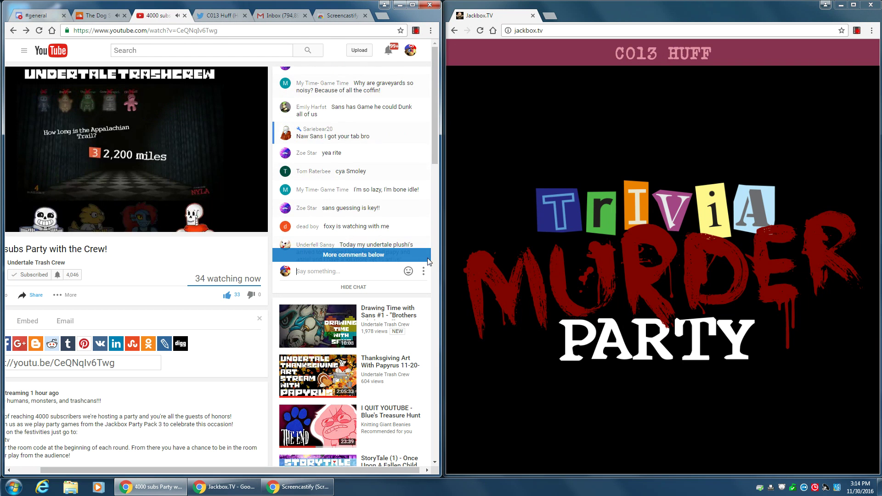
scroll(428, 253, down, 2)
drag(236, 473, 189, 473)
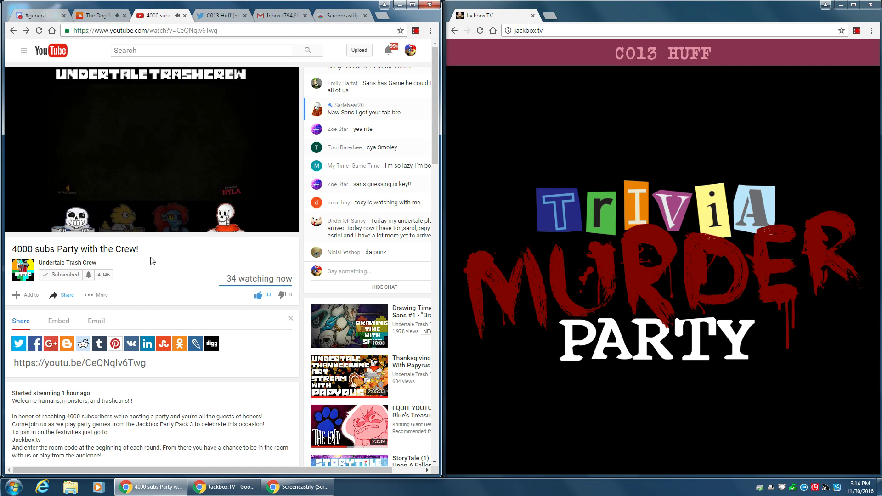
drag(59, 223, 68, 224)
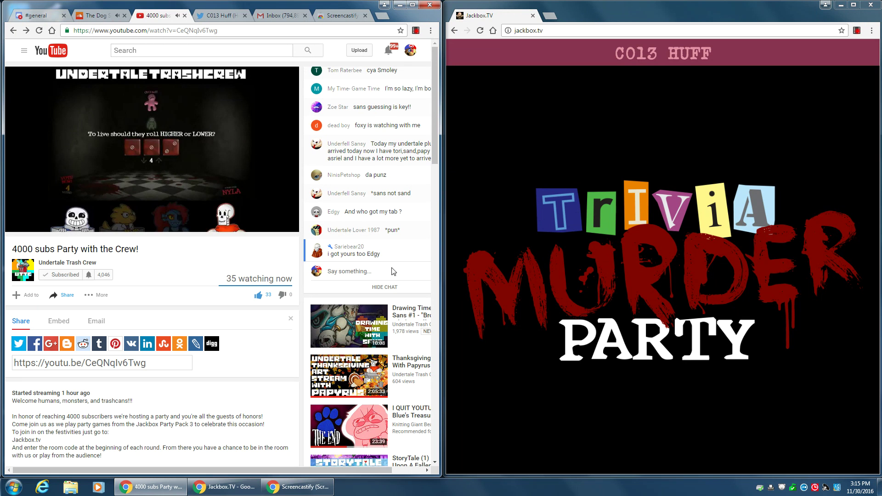
Send 'Uh-oh' in chat, roll the survival dice, then send 'Rats!!'.
click(377, 272)
text(Uh-oh.)
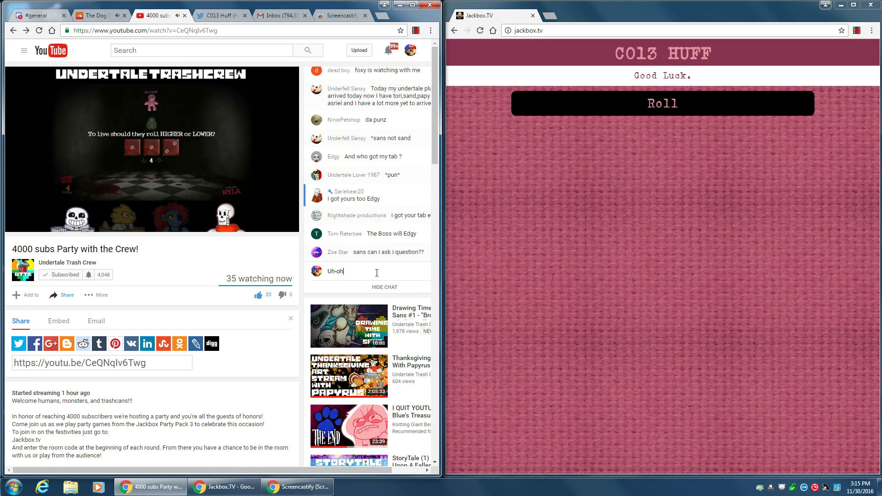
key(Return)
click(615, 103)
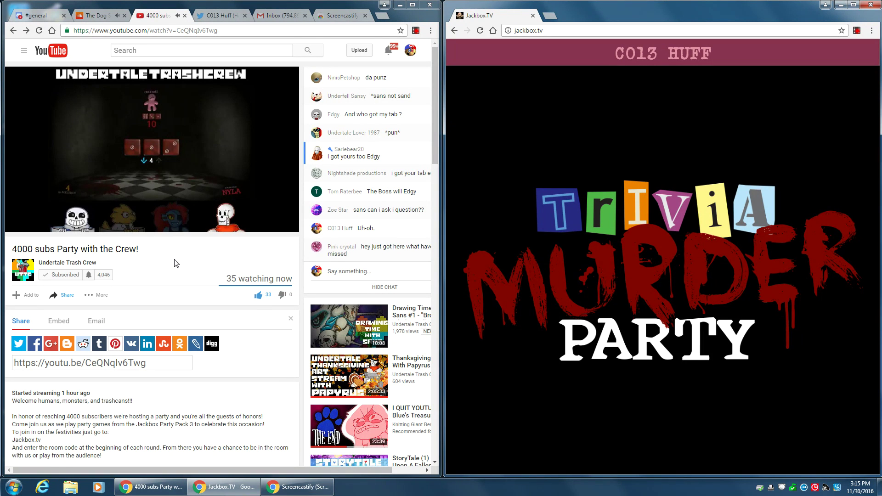
click(345, 271)
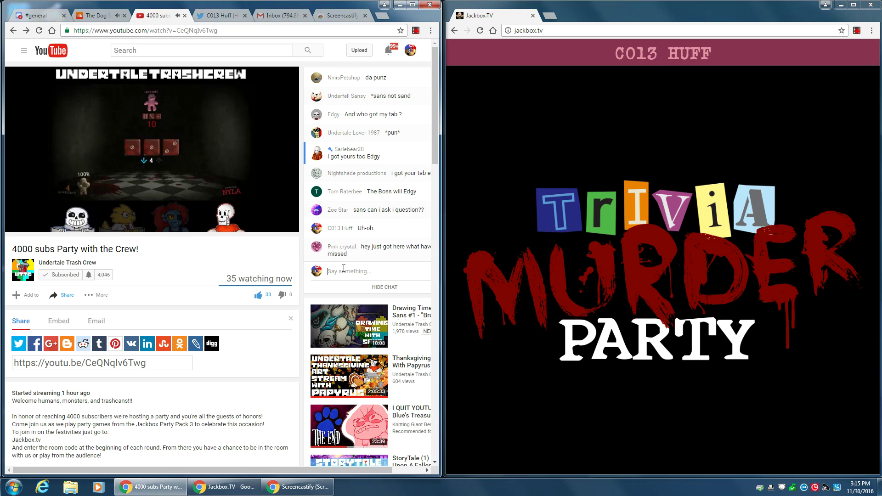
text(Rats!!)
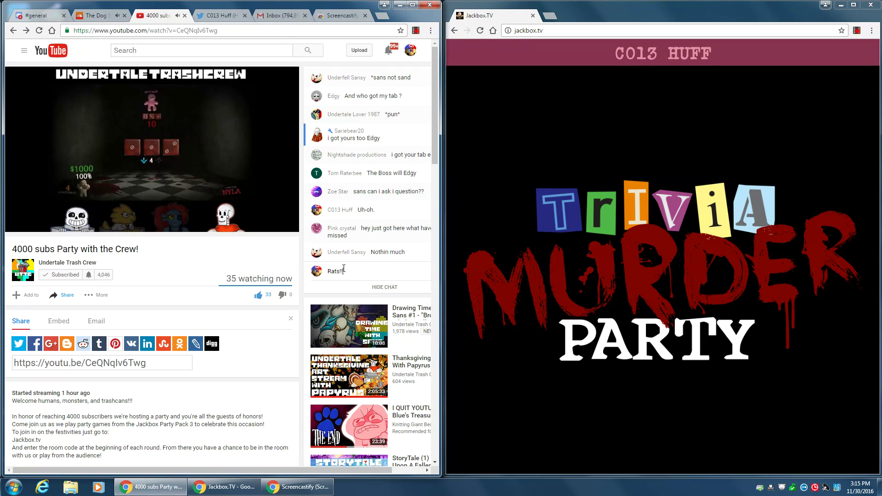
key(Return)
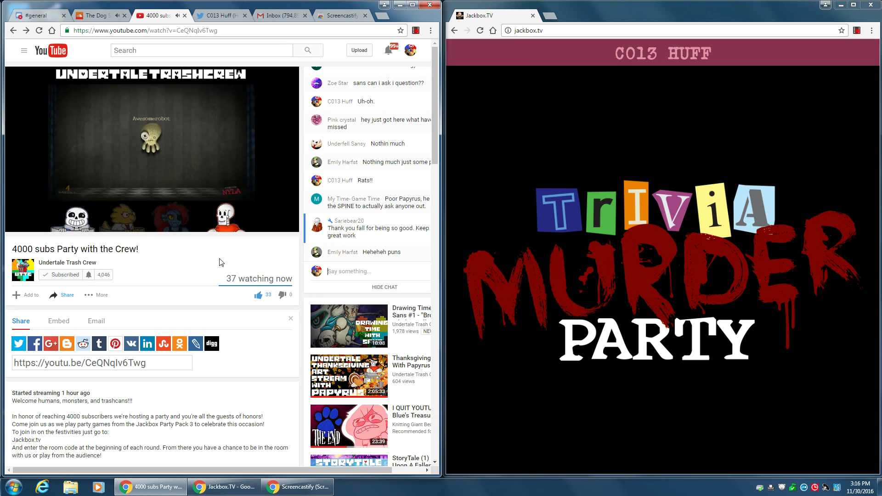
Glance at SoundCloud, return to the livestream, and reopen Screencastify's recording status panel.
click(97, 15)
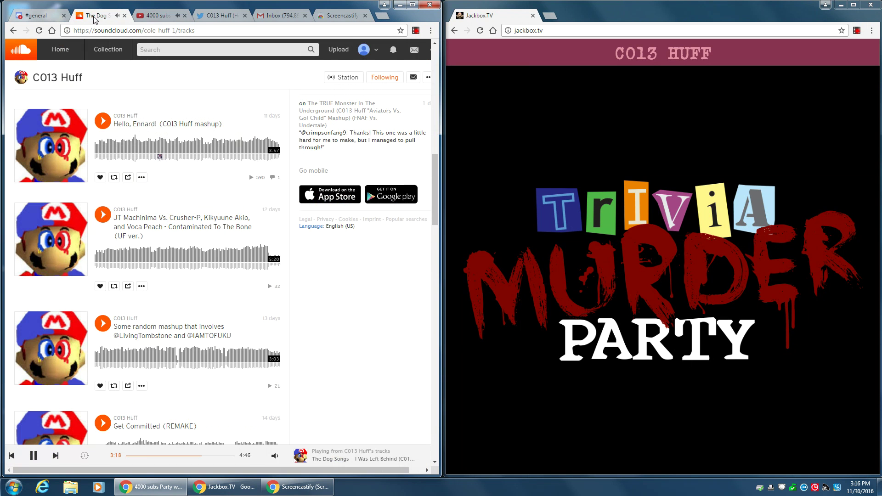
click(158, 15)
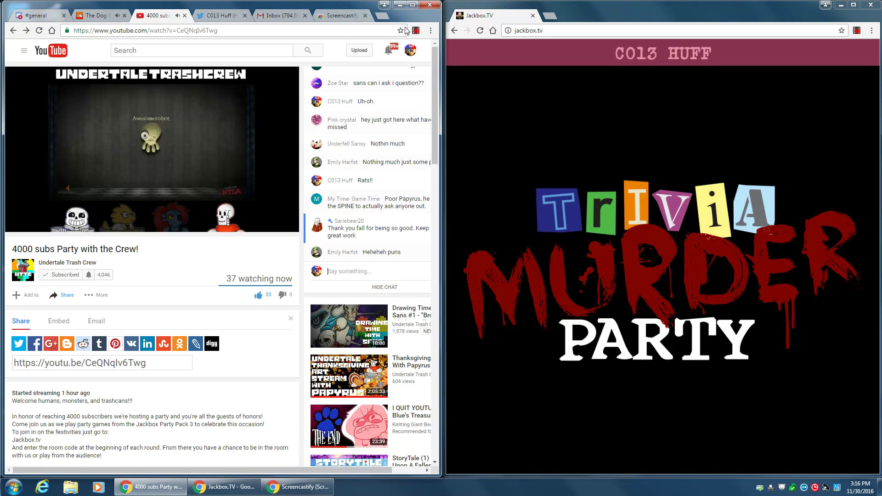
click(416, 31)
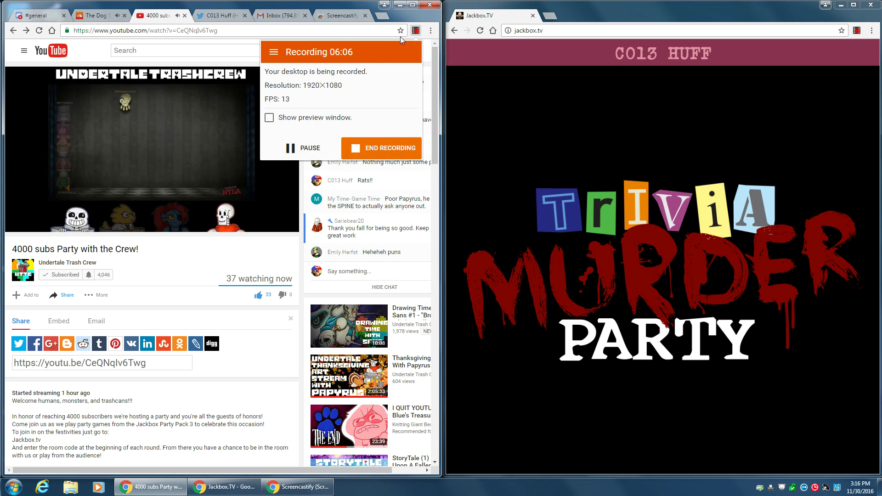
click(415, 30)
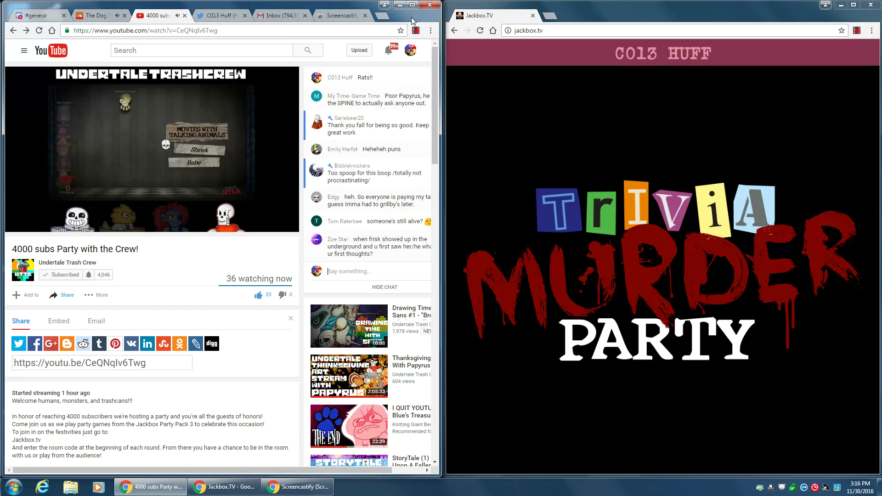
click(415, 32)
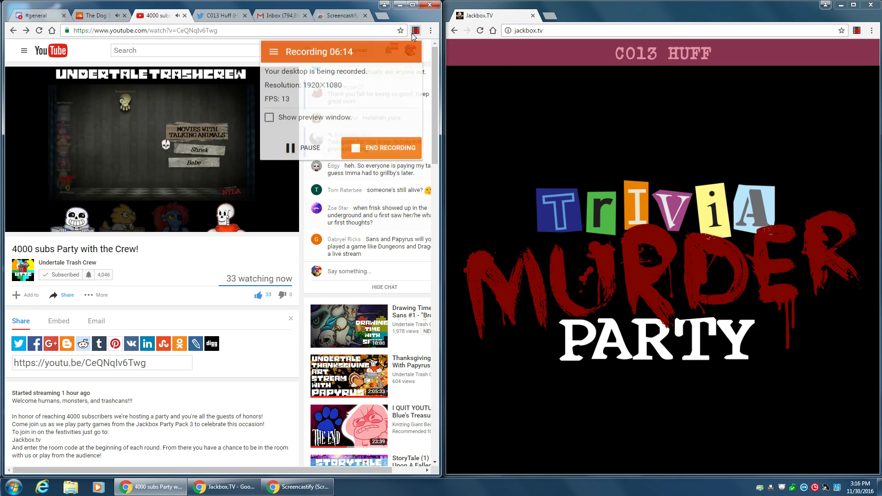